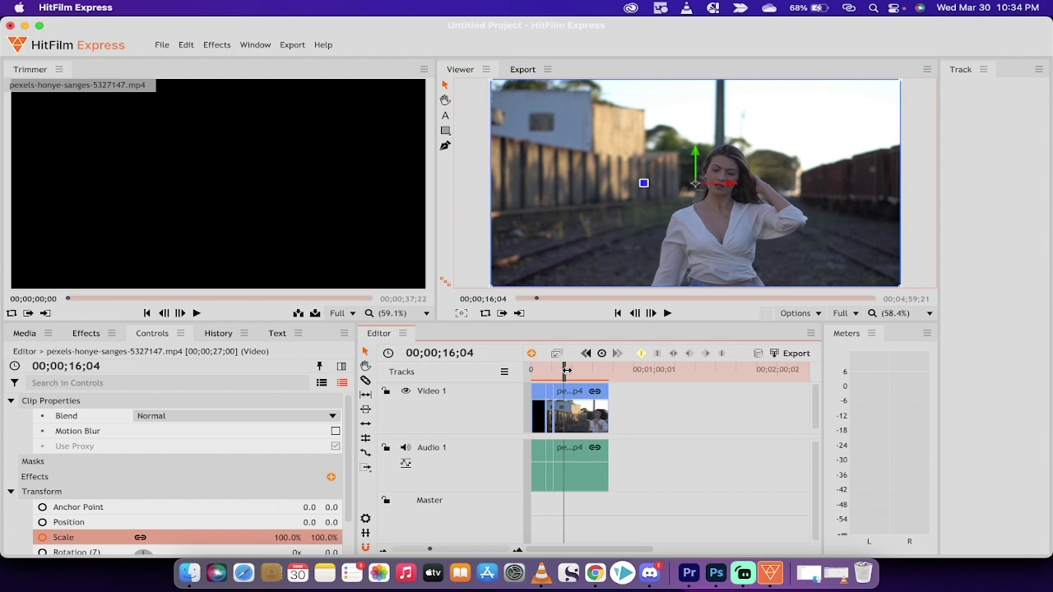
# Step: Play the clip from the start and stop with the playhead near 17 seconds
pyautogui.moveTo(566, 371); pyautogui.dragTo(532, 370)
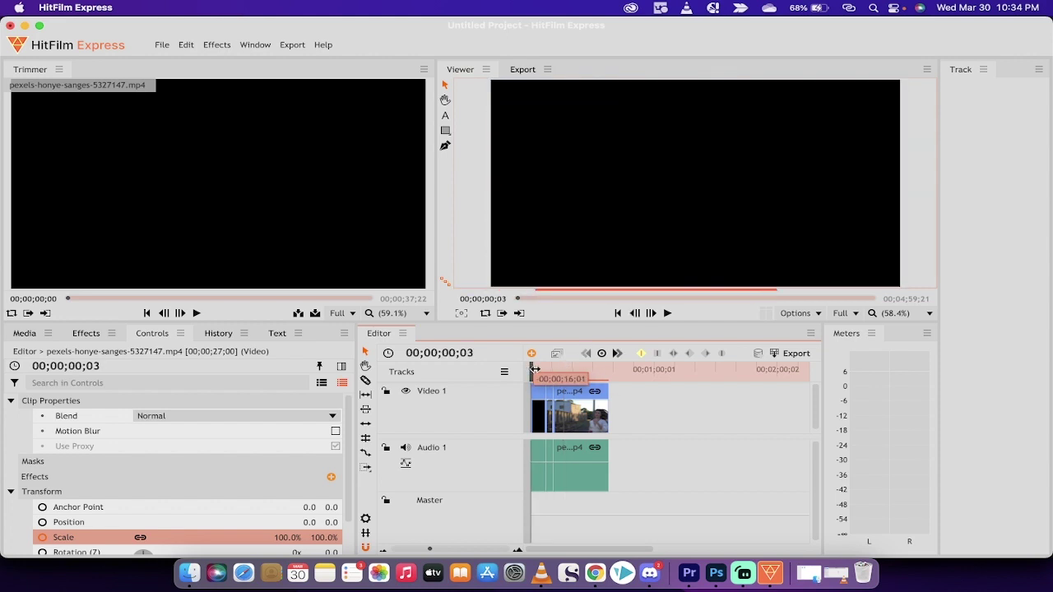
pyautogui.press('space')
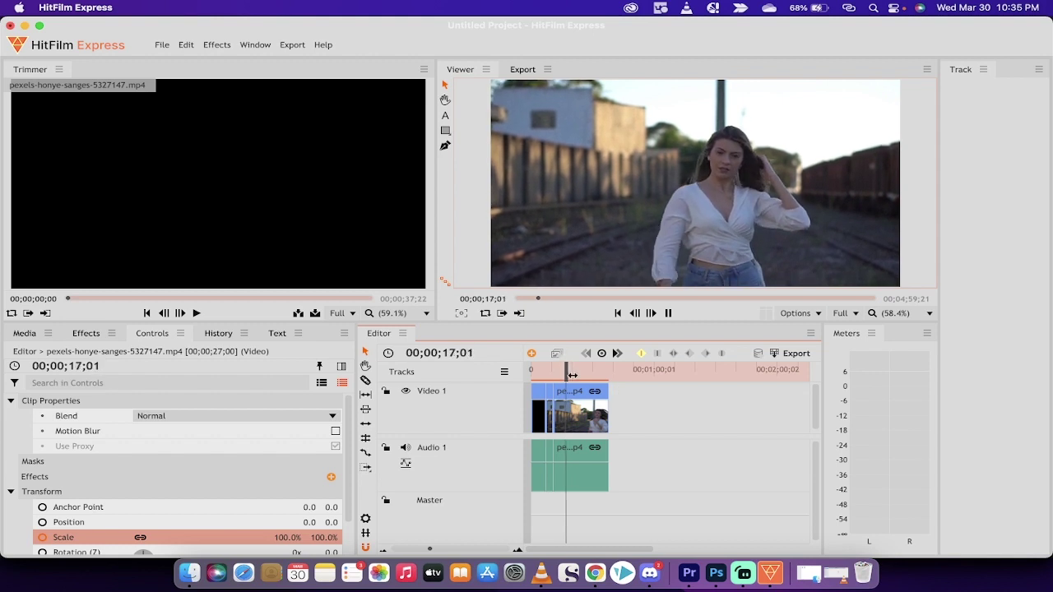
pyautogui.click(570, 379)
pyautogui.click(571, 375)
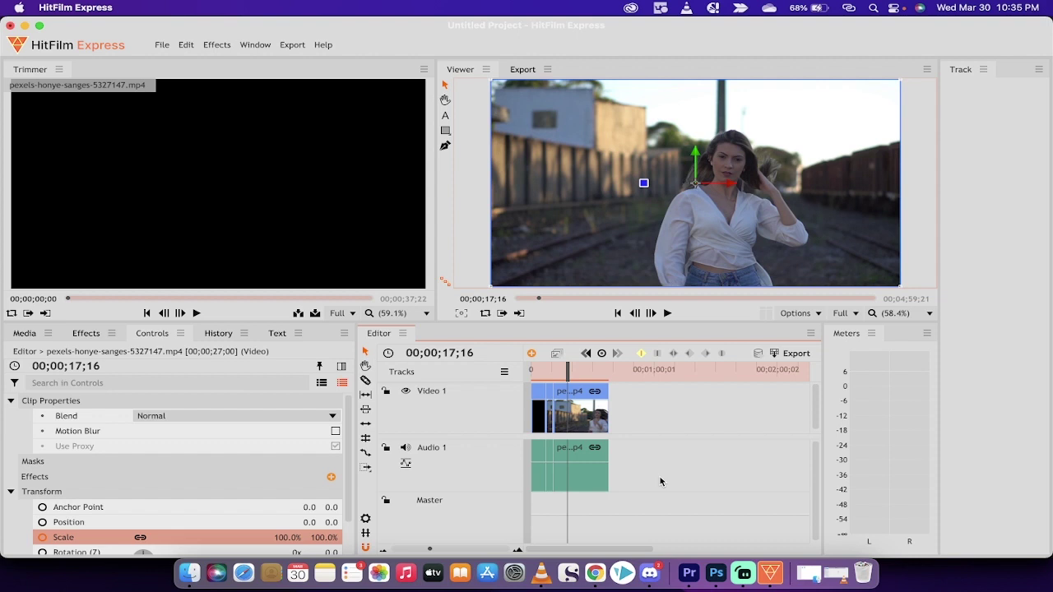
# Step: Delete the old video and audio clips and place pexels-honye-sanges-5327147.mp4 at the timeline start
pyautogui.click(601, 448)
pyautogui.press('Delete')
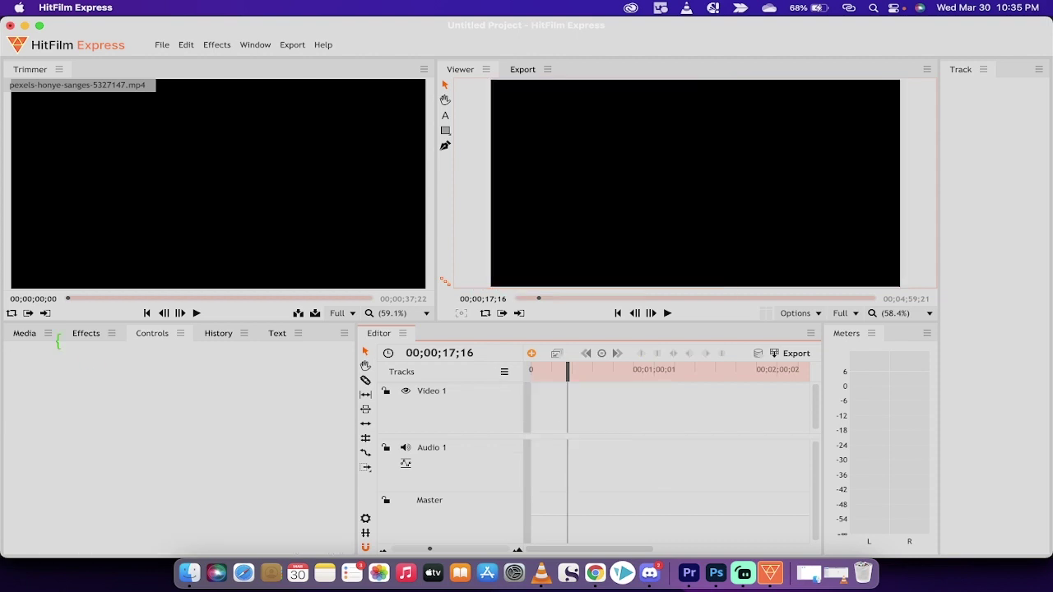
pyautogui.click(24, 333)
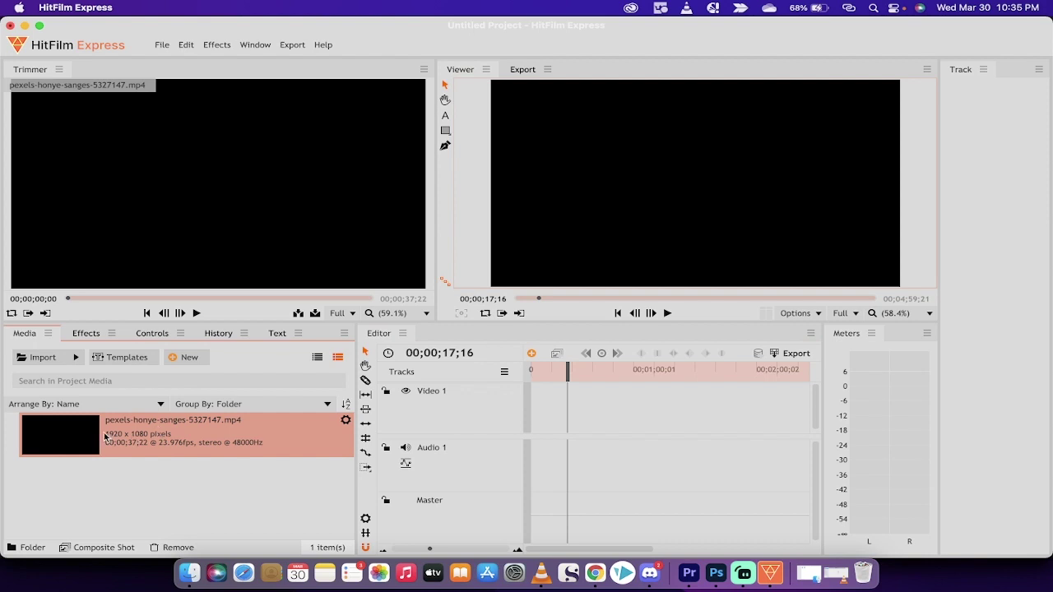
pyautogui.moveTo(106, 437); pyautogui.dragTo(527, 431)
pyautogui.moveTo(567, 370)
pyautogui.mouseDown()
pyautogui.moveTo(532, 370)
pyautogui.moveTo(553, 368)
pyautogui.mouseUp()
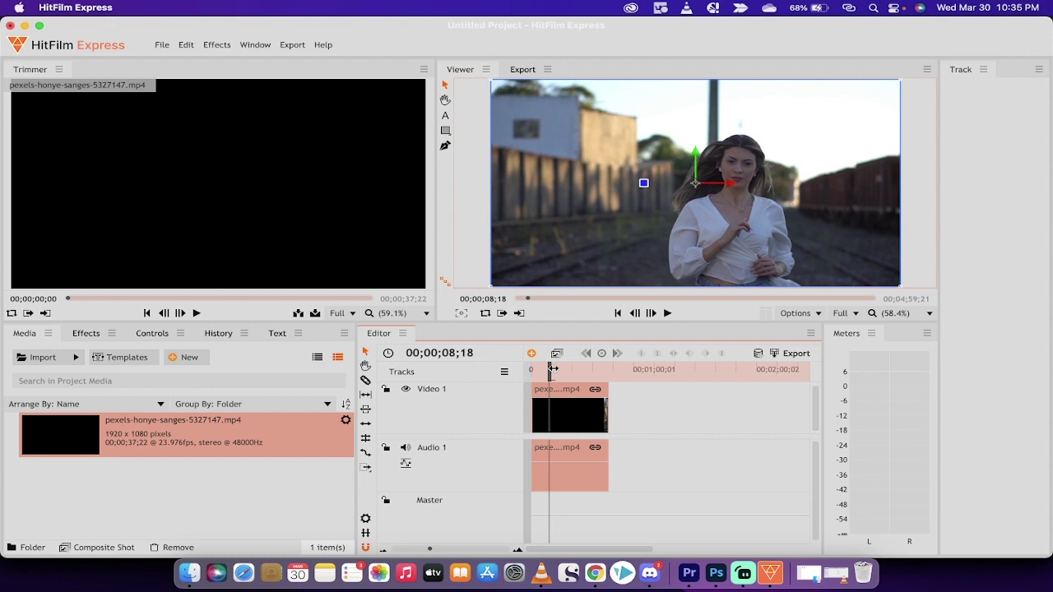
# Step: Park the playhead at exactly 00;00;10;00 by scrubbing and frame-stepping back
pyautogui.moveTo(553, 368)
pyautogui.mouseDown()
pyautogui.moveTo(534, 368)
pyautogui.moveTo(554, 369)
pyautogui.mouseUp()
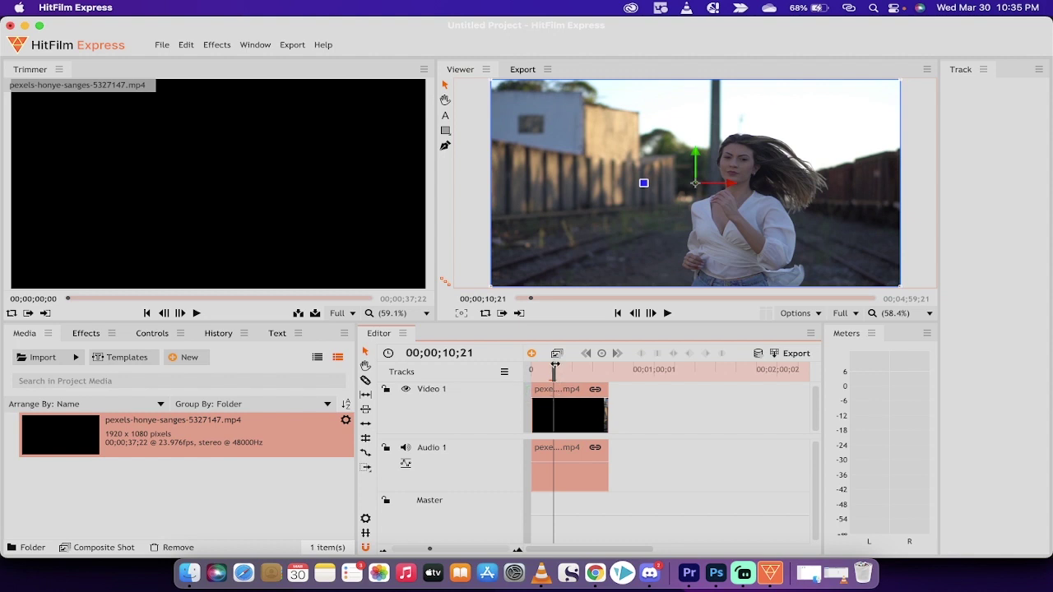
pyautogui.moveTo(554, 366); pyautogui.dragTo(555, 366)
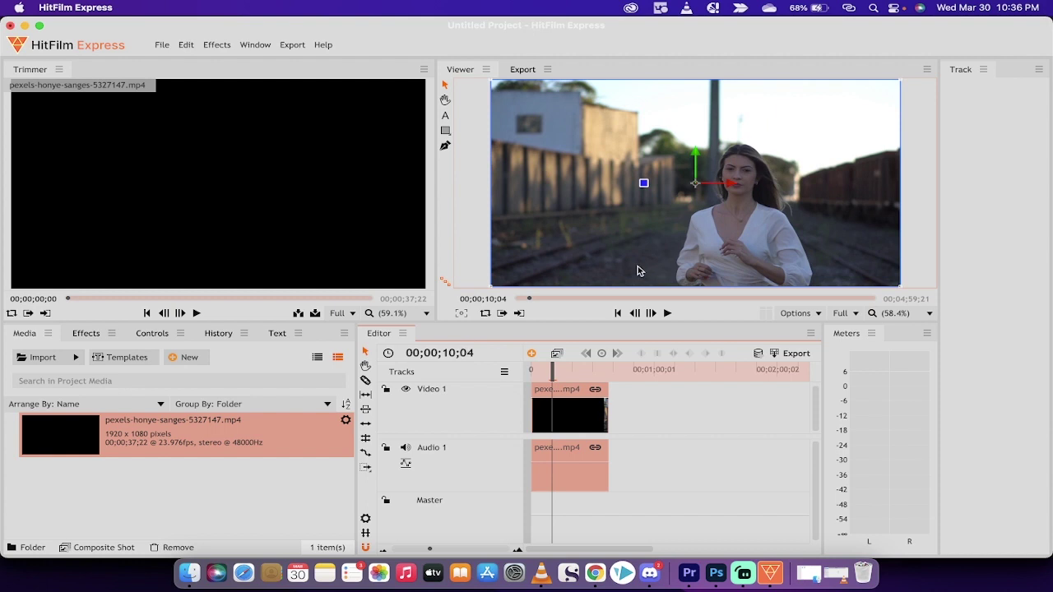
pyautogui.click(635, 313)
pyautogui.click(634, 314)
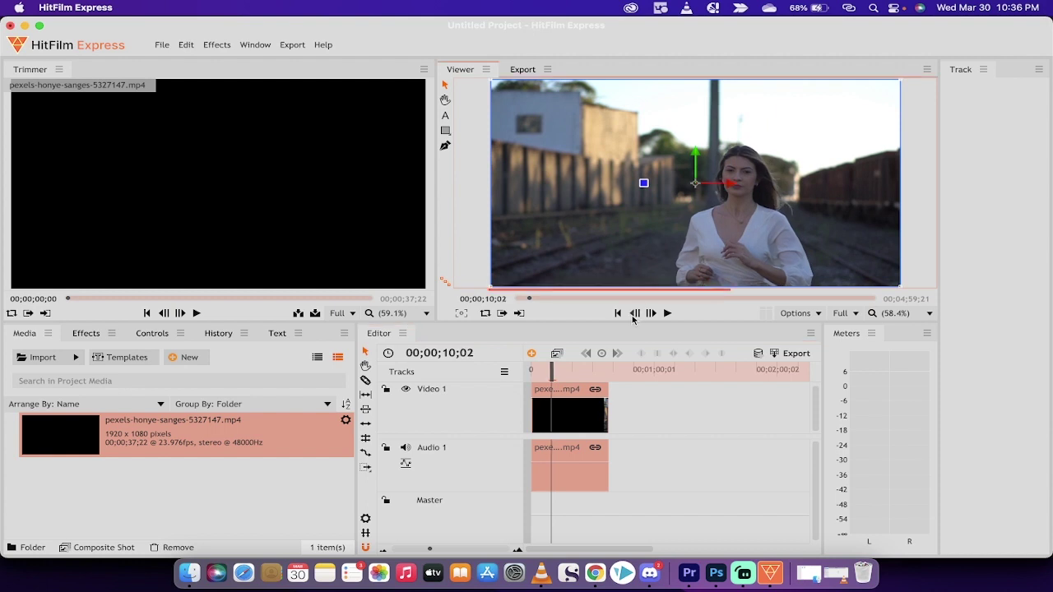
pyautogui.click(634, 314)
pyautogui.click(634, 313)
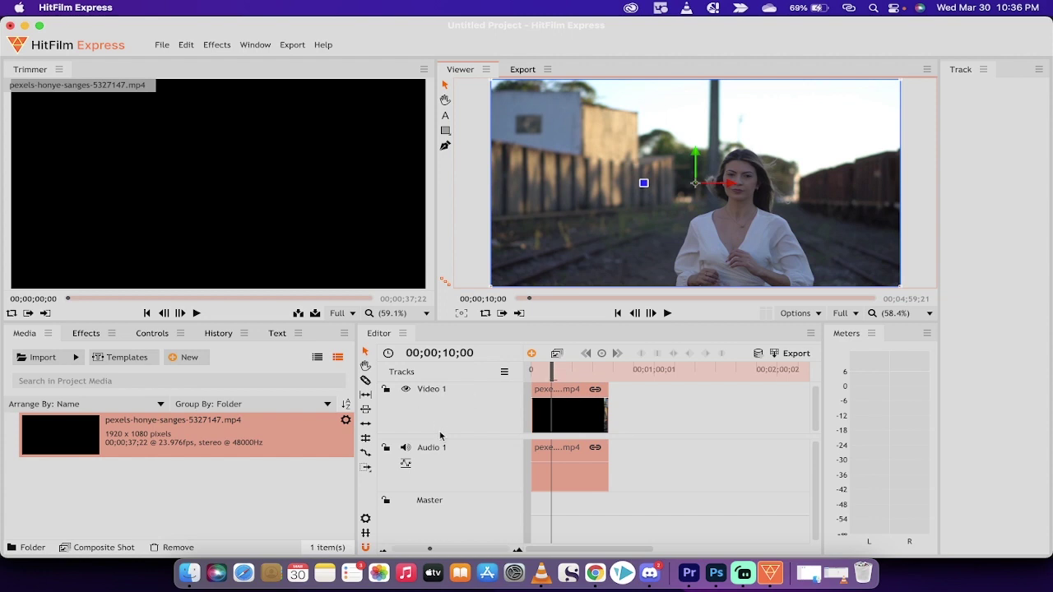
# Step: Slice the video and audio clips at the 10-second mark with the Slice Tool
pyautogui.click(365, 381)
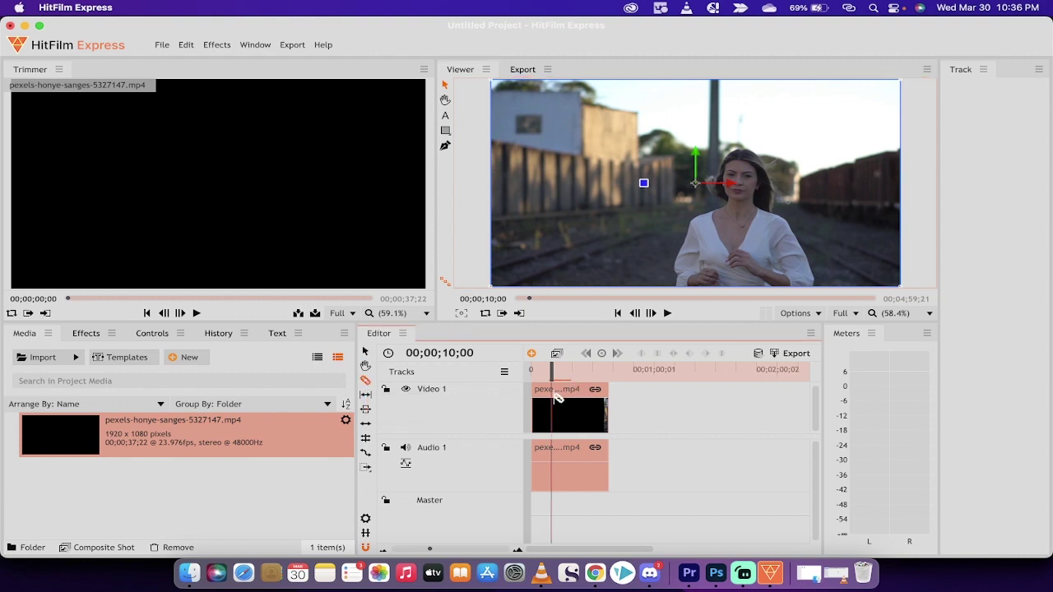
pyautogui.click(555, 398)
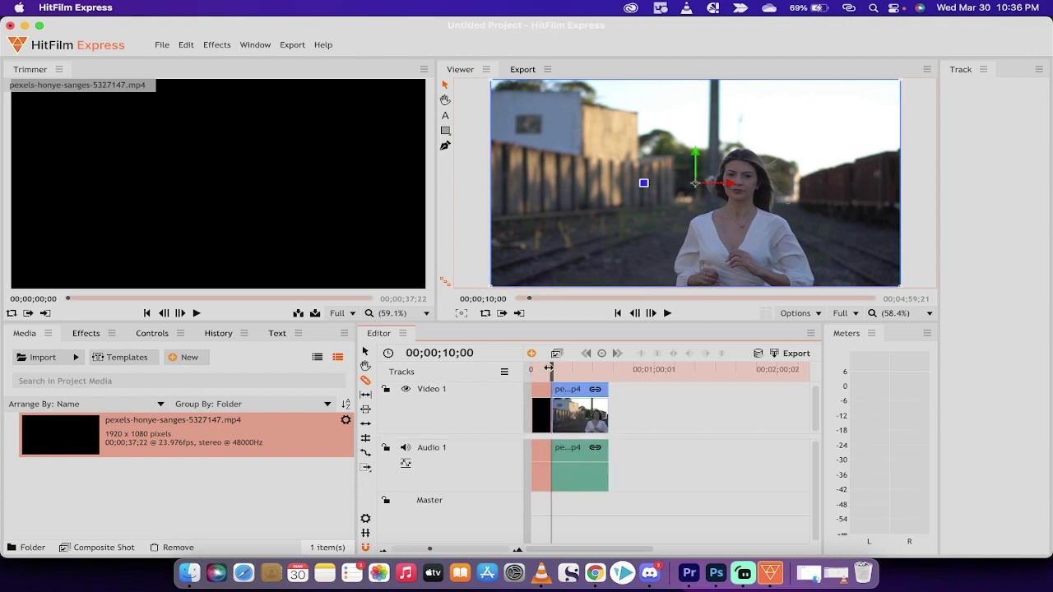
pyautogui.moveTo(548, 371)
pyautogui.mouseDown()
pyautogui.moveTo(536, 371)
pyautogui.moveTo(564, 371)
pyautogui.mouseUp()
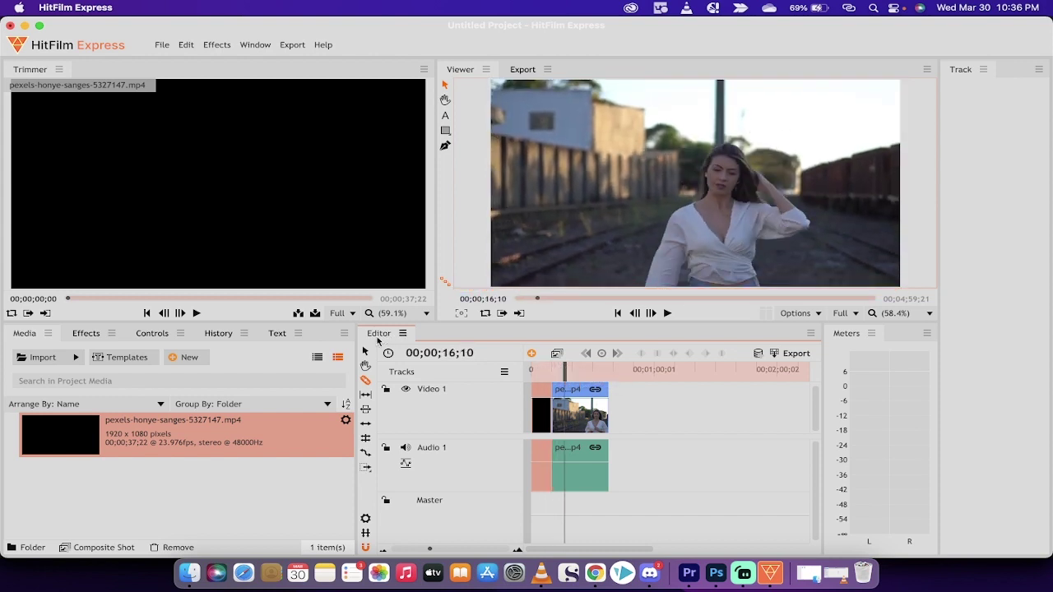
# Step: Select the clip piece after the 10-second cut and set its Transform Scale to 225%
pyautogui.press('v')
pyautogui.click(581, 399)
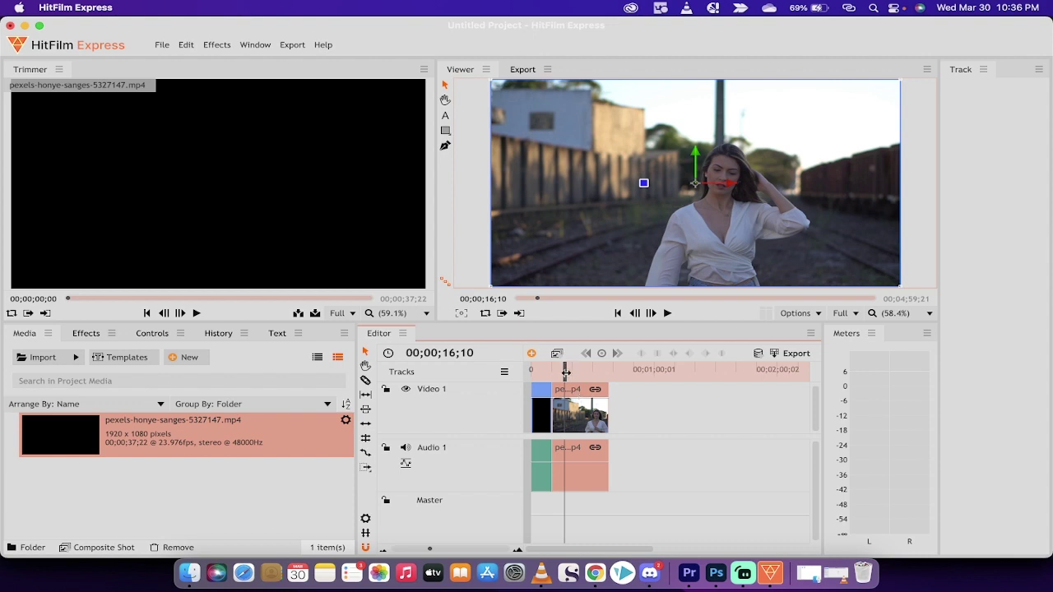
pyautogui.moveTo(565, 370); pyautogui.dragTo(561, 370)
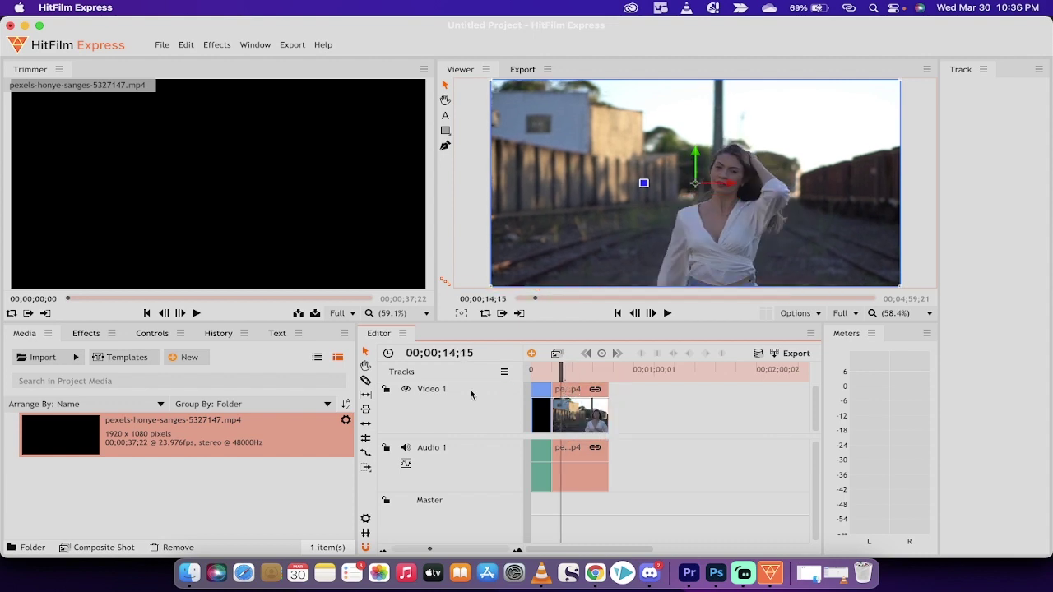
pyautogui.click(153, 334)
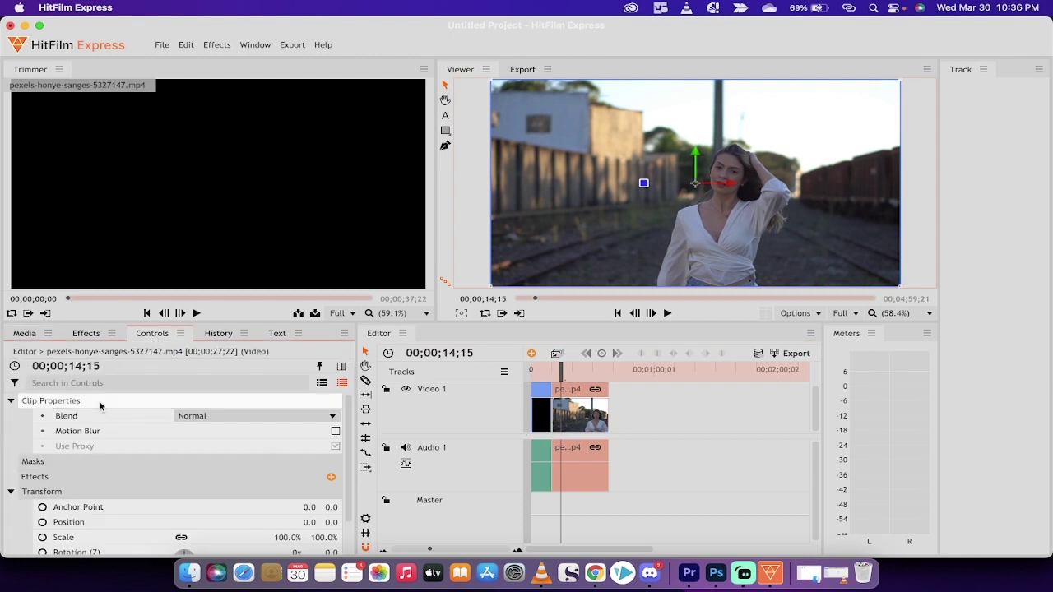
pyautogui.scroll(-2, 107, 458)
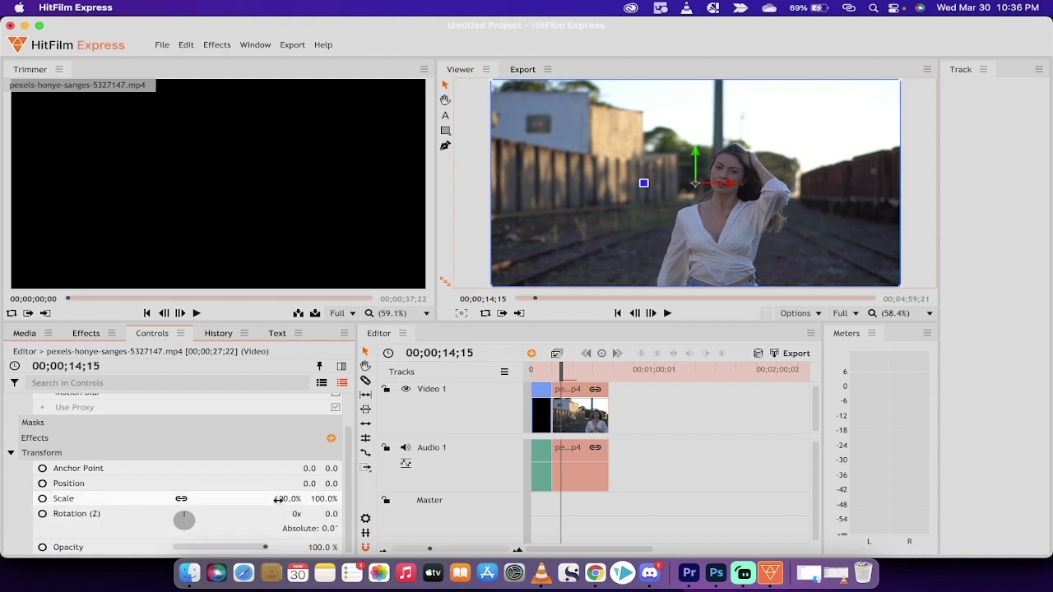
pyautogui.moveTo(278, 500)
pyautogui.mouseDown()
pyautogui.moveTo(334, 500)
pyautogui.moveTo(278, 501)
pyautogui.mouseUp()
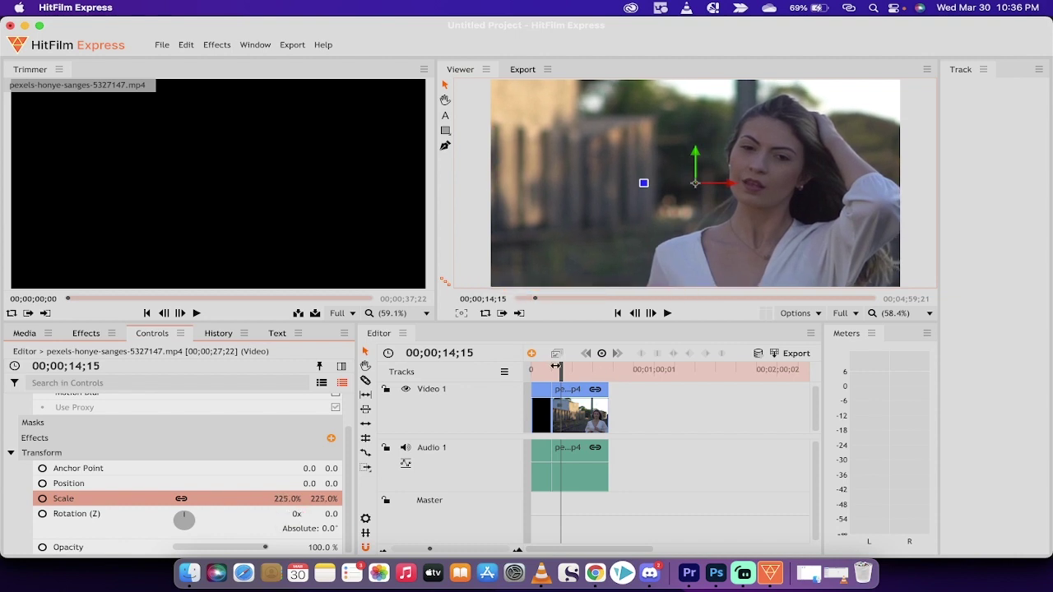
pyautogui.moveTo(561, 368); pyautogui.dragTo(548, 368)
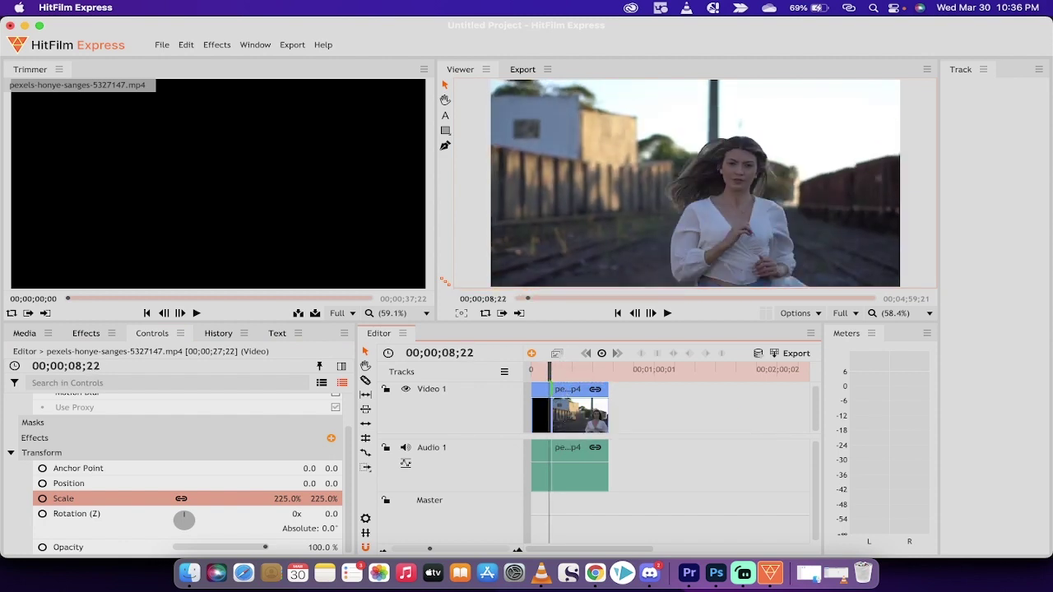
# Step: Play back the zoomed section, then frame-step the playhead to exactly 00;00;20;00
pyautogui.press('space')
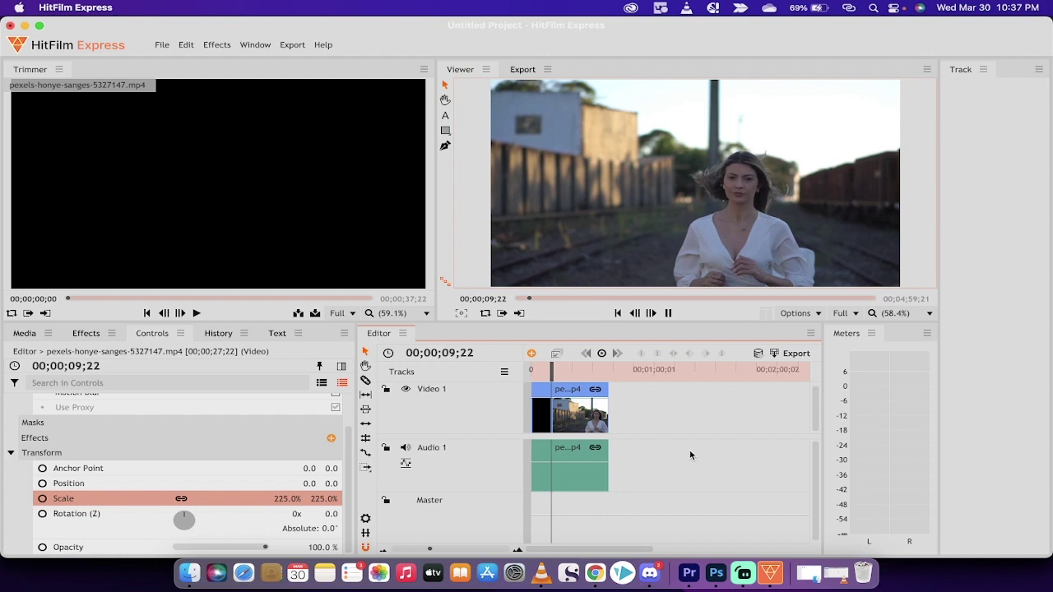
pyautogui.press('space')
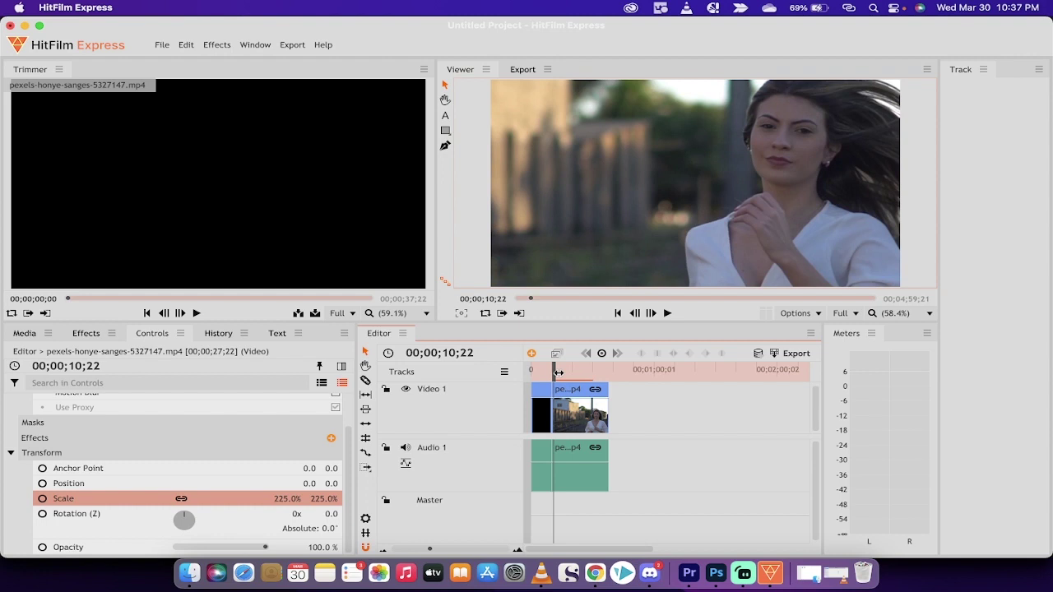
pyautogui.moveTo(558, 372)
pyautogui.mouseDown()
pyautogui.moveTo(545, 372)
pyautogui.moveTo(573, 370)
pyautogui.mouseUp()
pyautogui.click(653, 314)
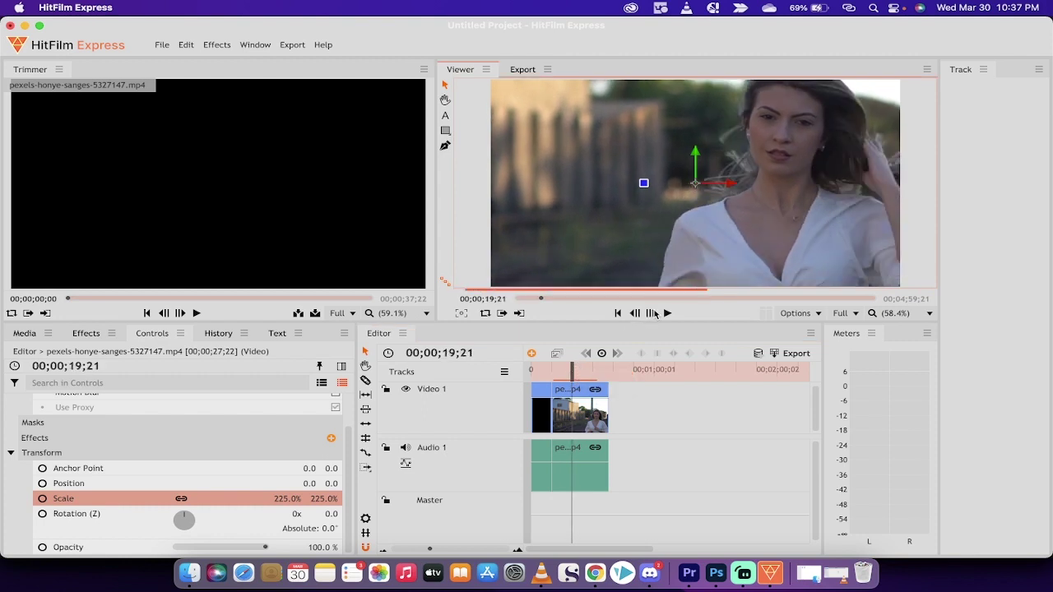
pyautogui.click(654, 313)
pyautogui.click(653, 314)
pyautogui.click(653, 314)
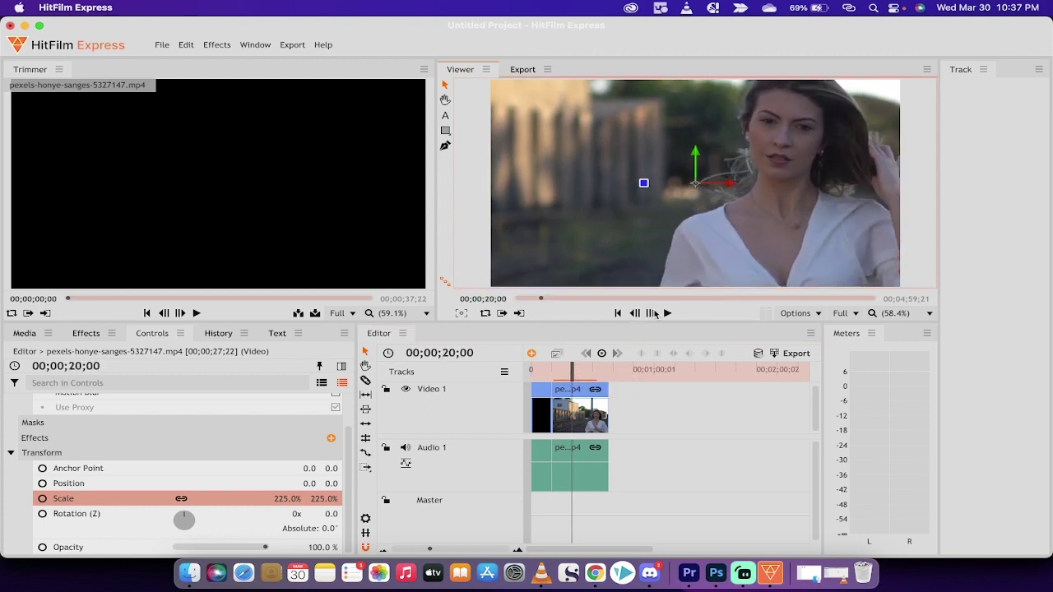
# Step: Cut the clip at 00;00;20;00 and keyframe Scale at 225% on the later part
pyautogui.click(366, 381)
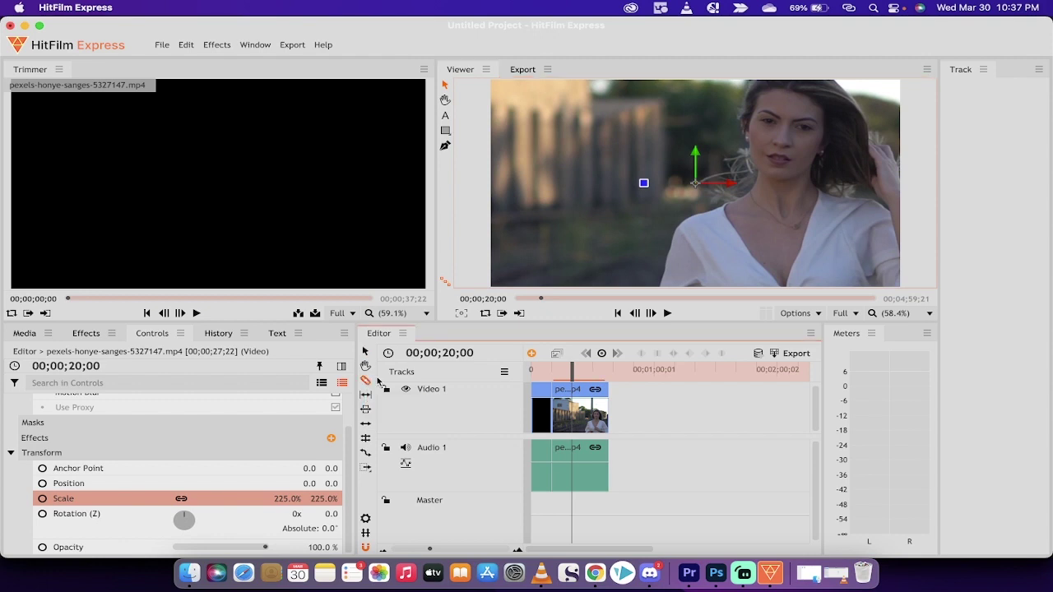
pyautogui.click(573, 395)
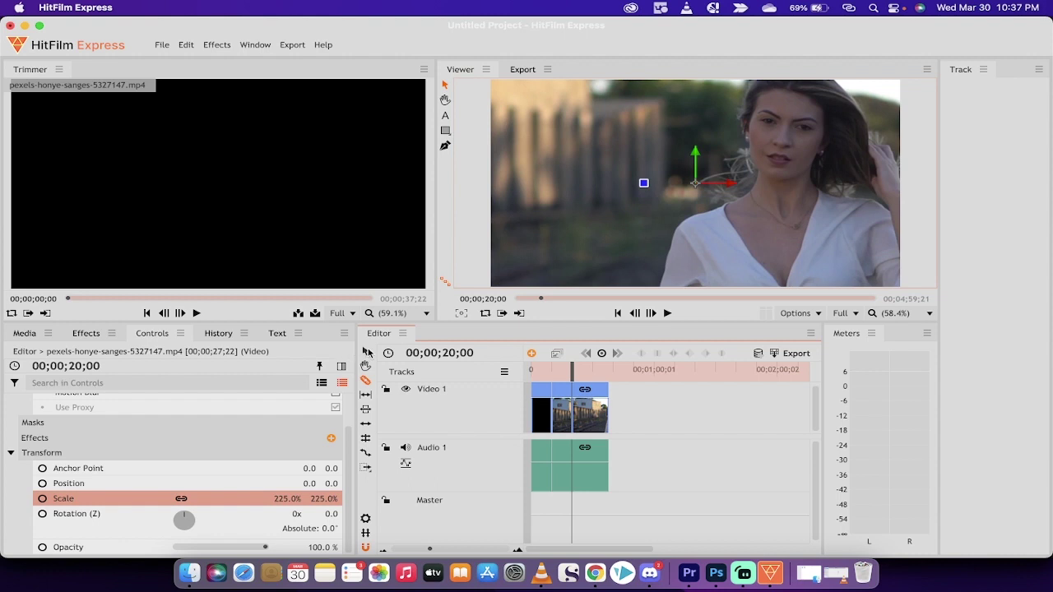
pyautogui.click(365, 352)
pyautogui.click(585, 395)
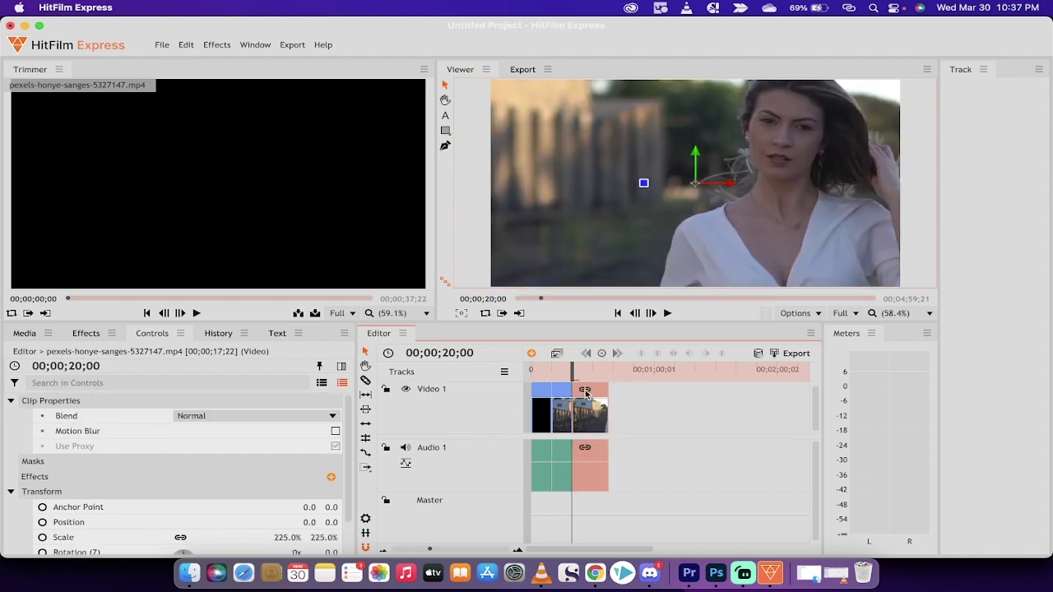
pyautogui.scroll(-2, 204, 480)
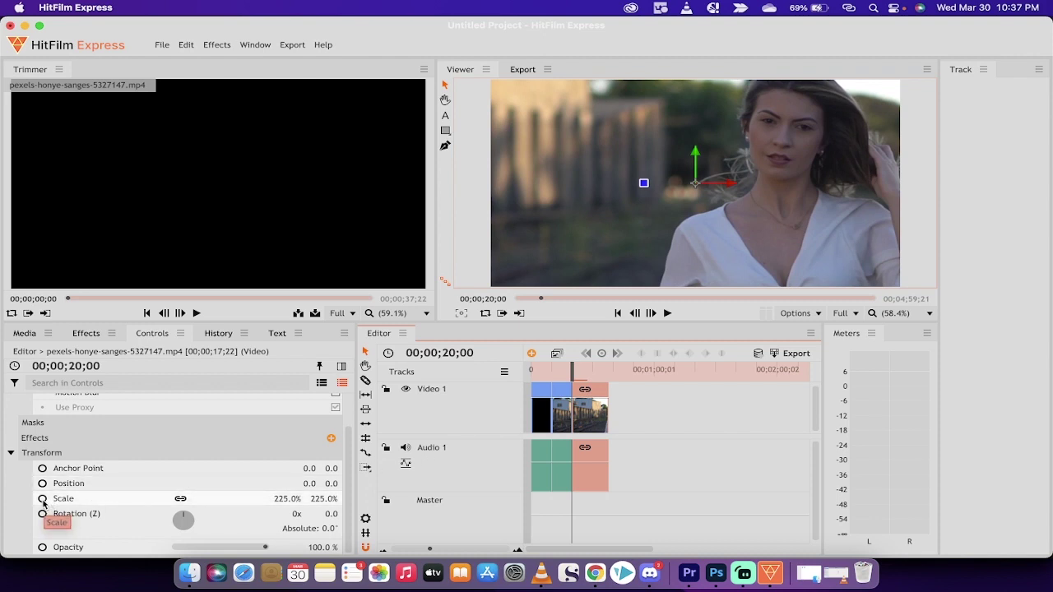
pyautogui.click(43, 500)
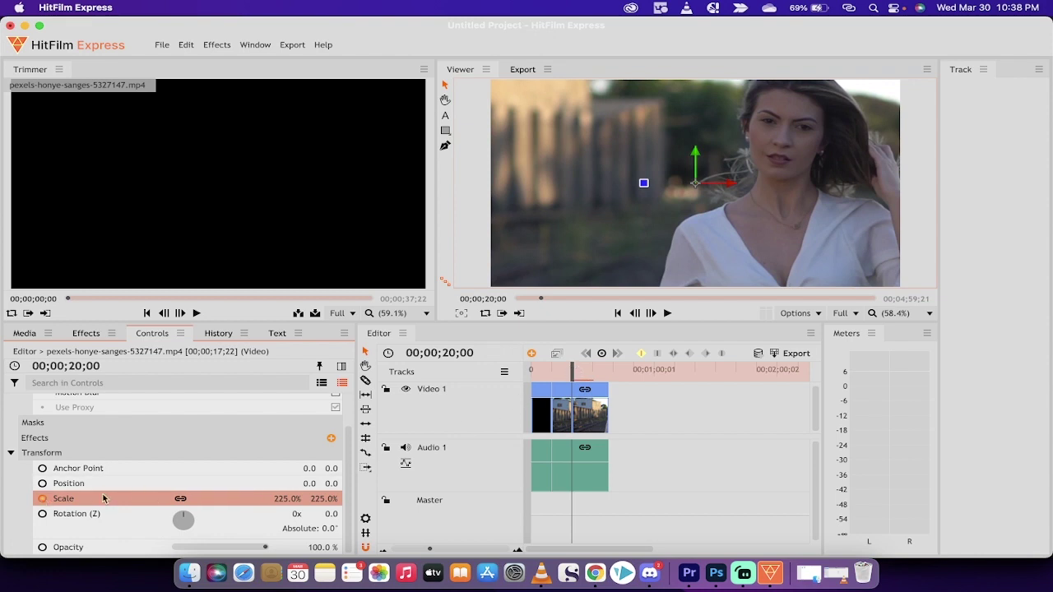
# Step: At 00;00;25;00, set Scale to exactly 100% to add the zoom-out end keyframe
pyautogui.moveTo(573, 372); pyautogui.dragTo(585, 372)
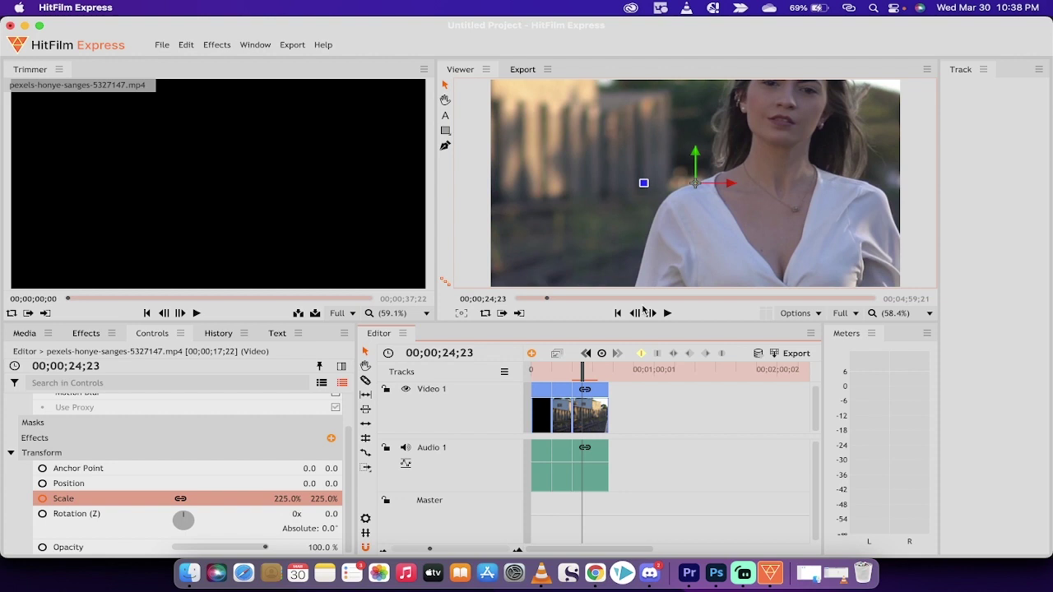
pyautogui.click(650, 313)
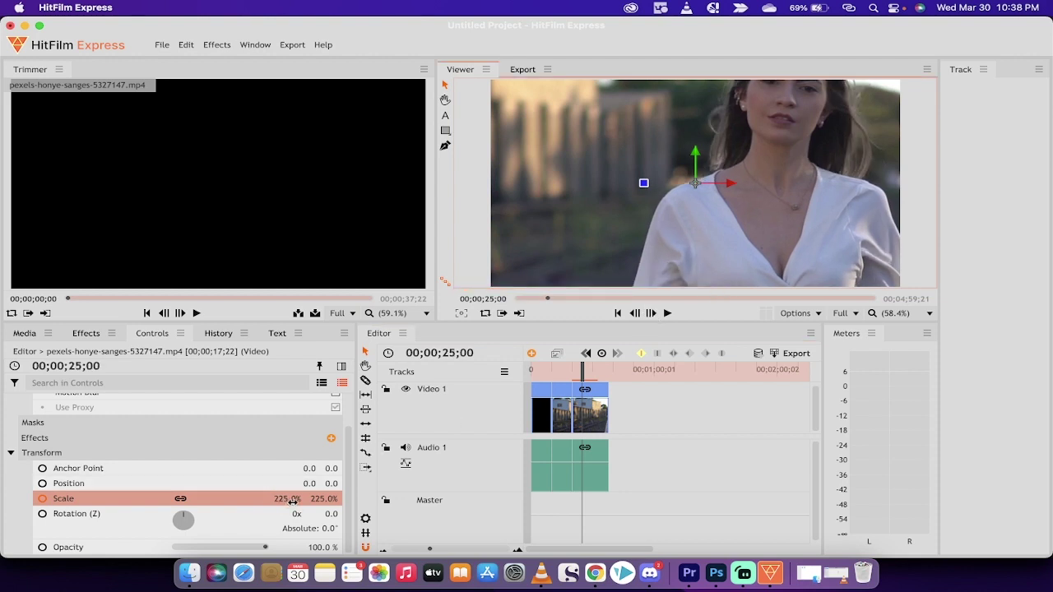
pyautogui.moveTo(290, 500); pyautogui.dragTo(184, 500)
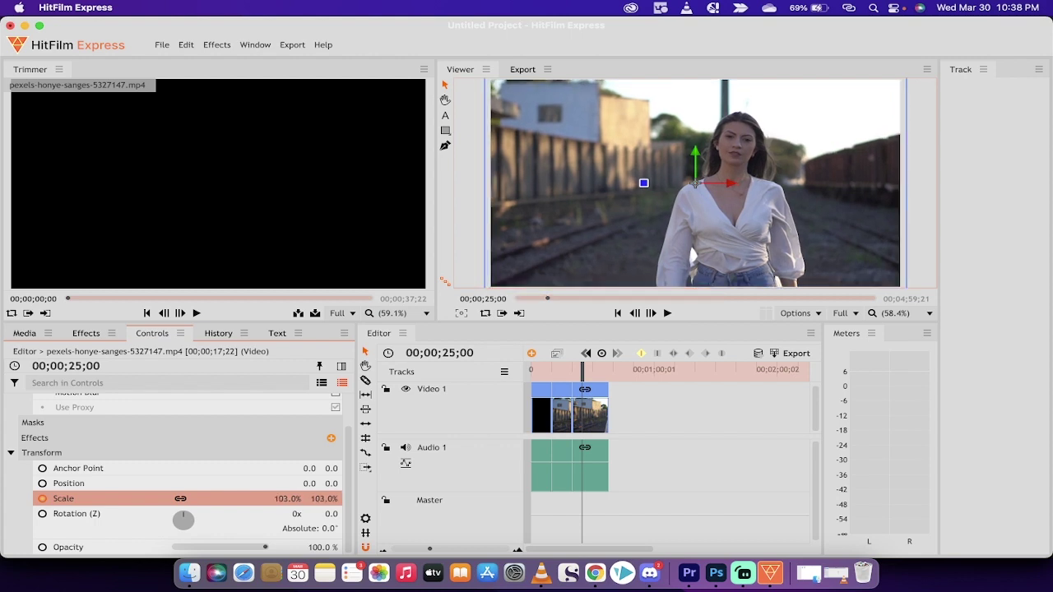
pyautogui.moveTo(184, 500); pyautogui.dragTo(188, 500)
pyautogui.click(294, 500)
pyautogui.write('100')
pyautogui.press('Return')
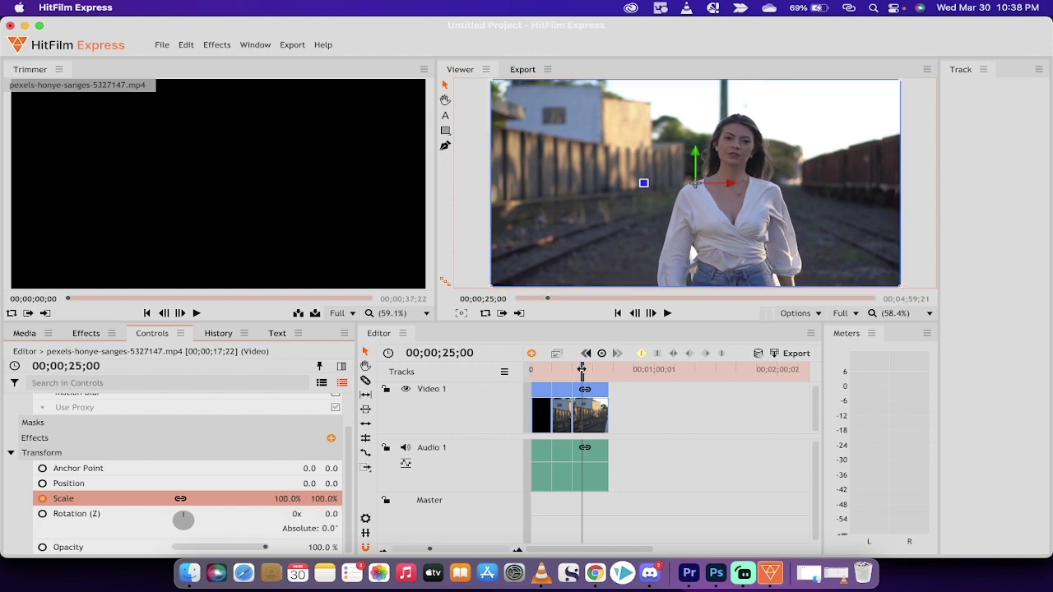
pyautogui.moveTo(582, 370); pyautogui.dragTo(570, 372)
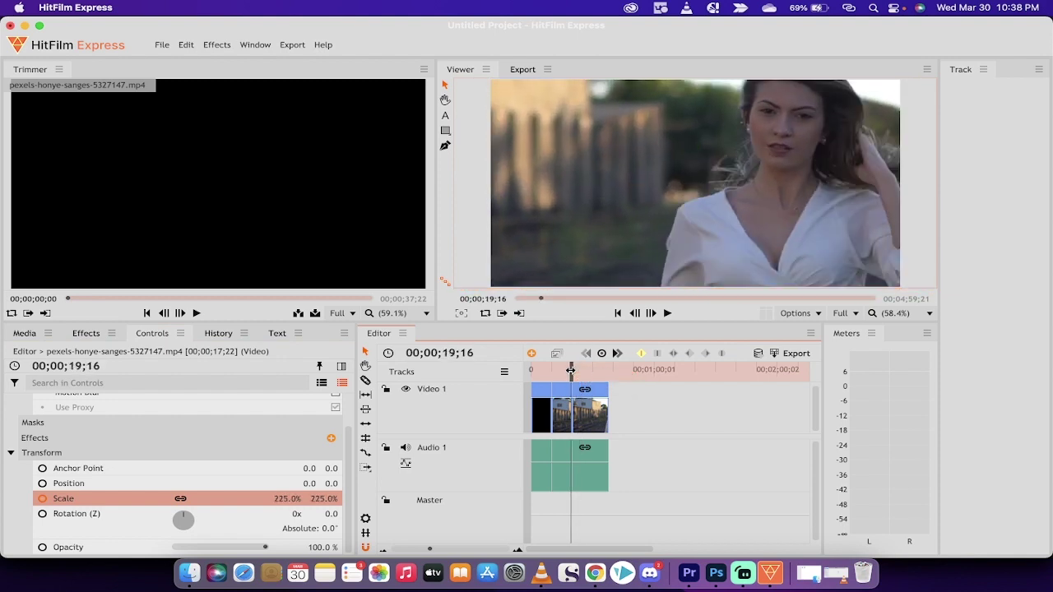
pyautogui.press('space')
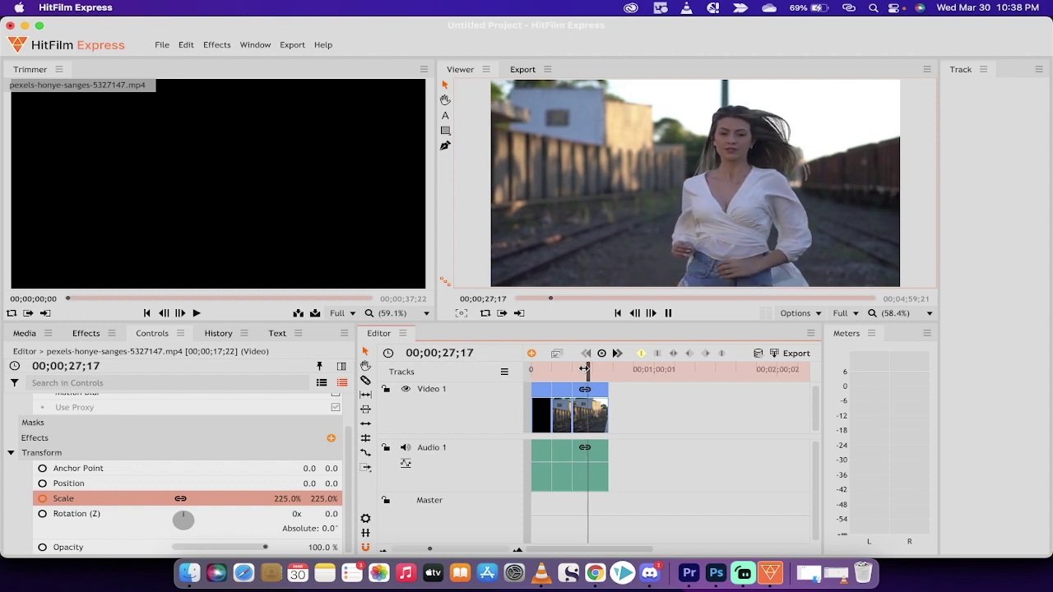
pyautogui.press('space')
pyautogui.click(593, 398)
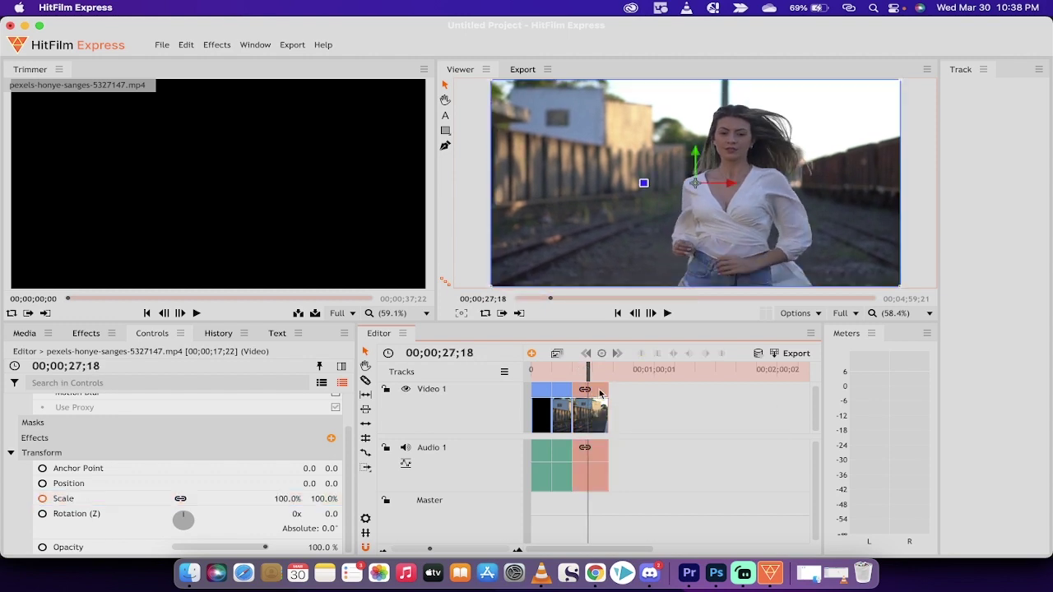
pyautogui.moveTo(590, 371); pyautogui.dragTo(580, 377)
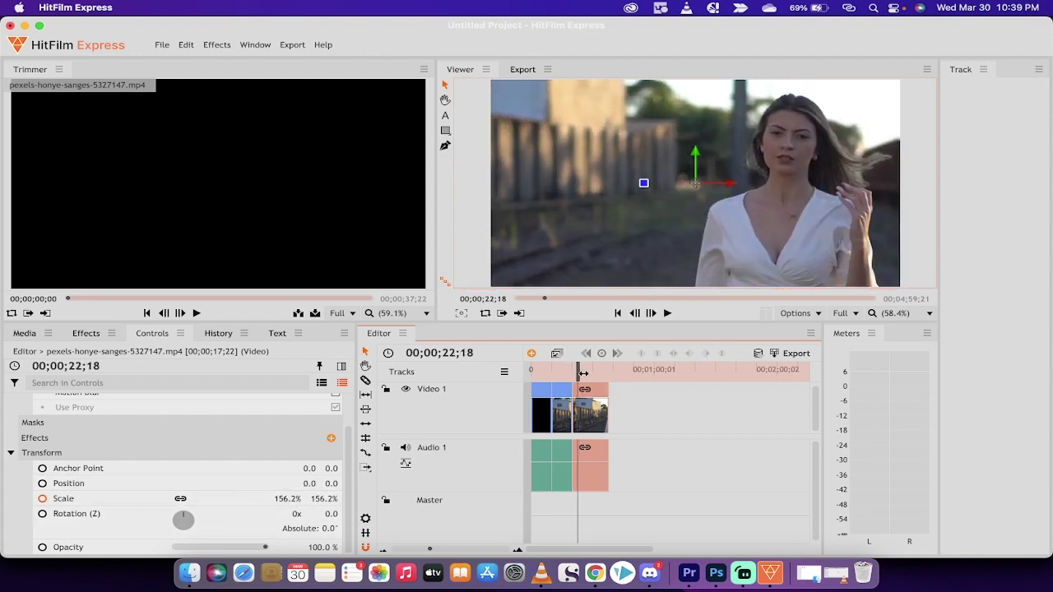
pyautogui.moveTo(584, 375); pyautogui.dragTo(594, 374)
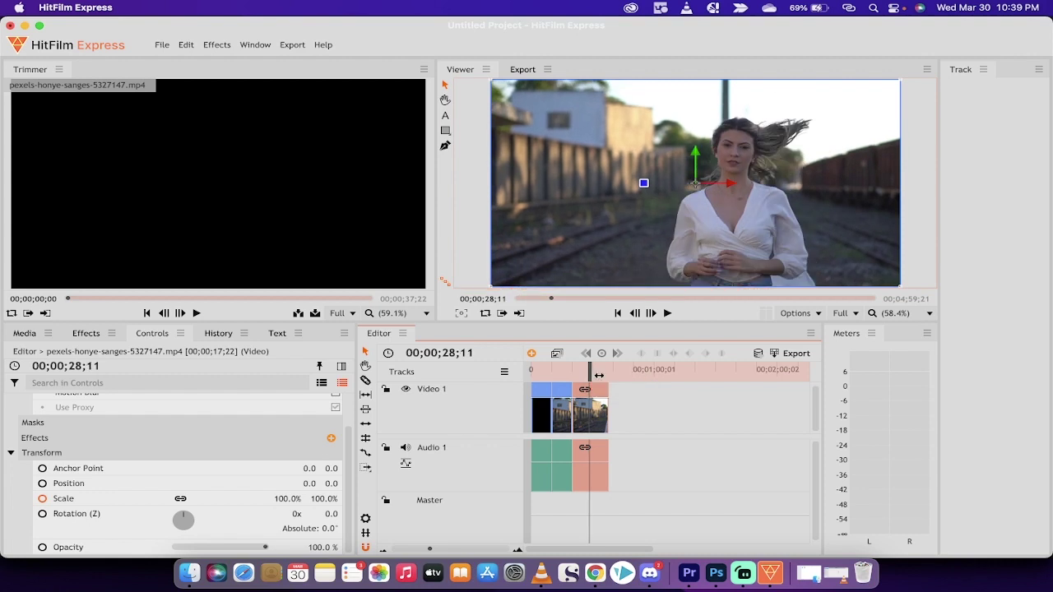